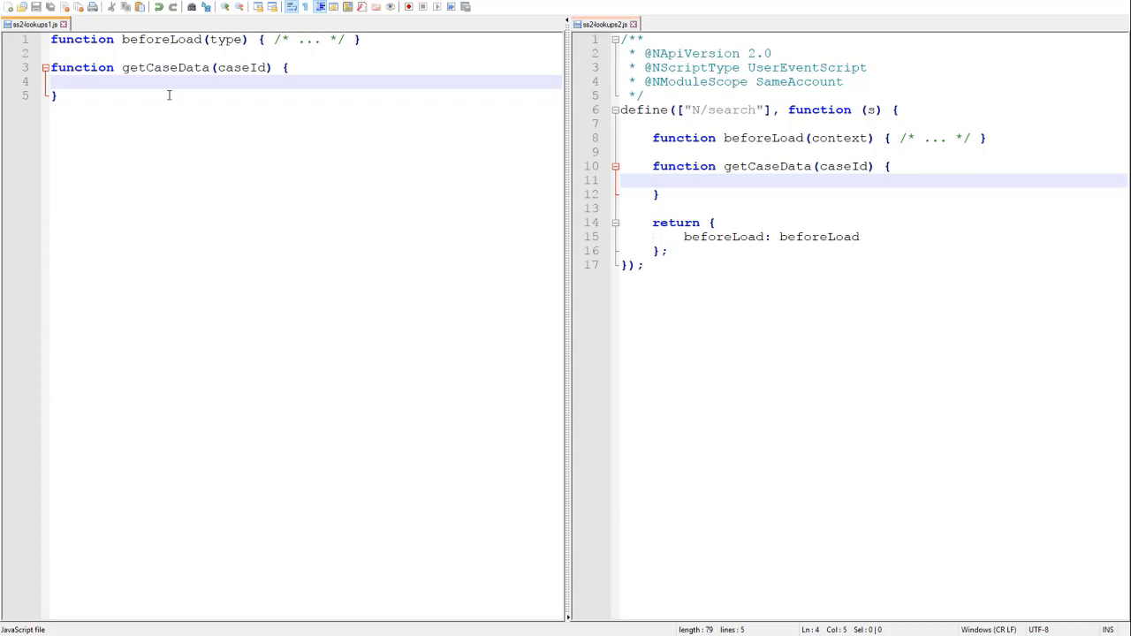
{"action": "type", "text": "var caseNumber = nlapiLookupField(\"supportcase\", caseId,"}
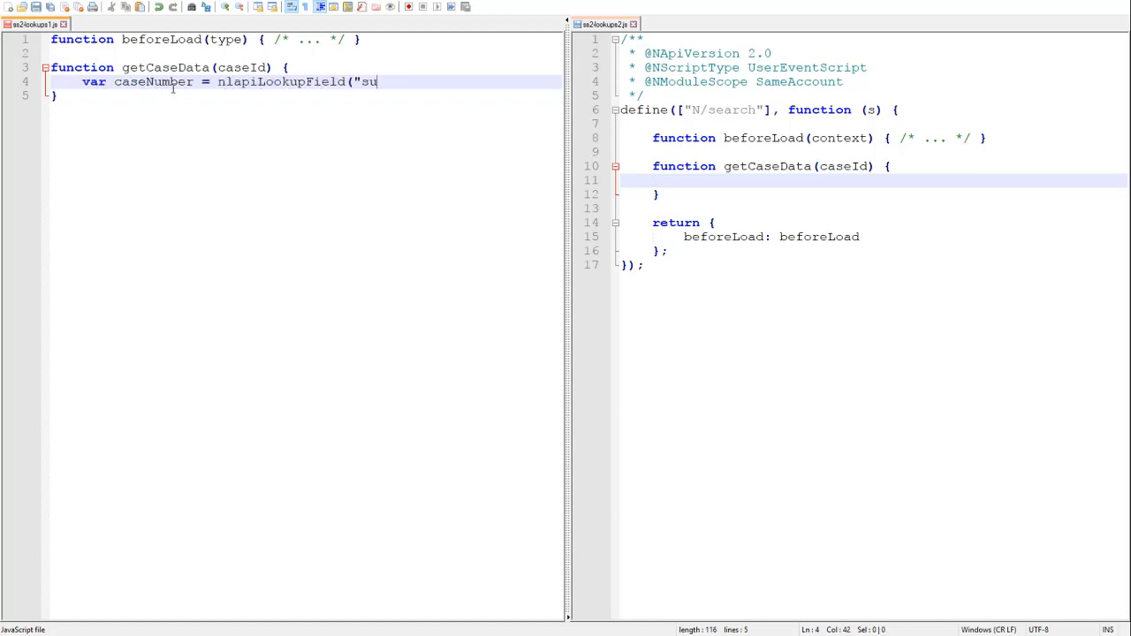
Write the 1.0 body: nlapiLookupField for casenumber, nlapiLogExecution 'Case Number', and return the result object
{"action": "key", "text": "Return"}
{"action": "type", "text": "\"casenumber\");"}
{"action": "key", "text": "Return"}
{"action": "key", "text": "Return"}
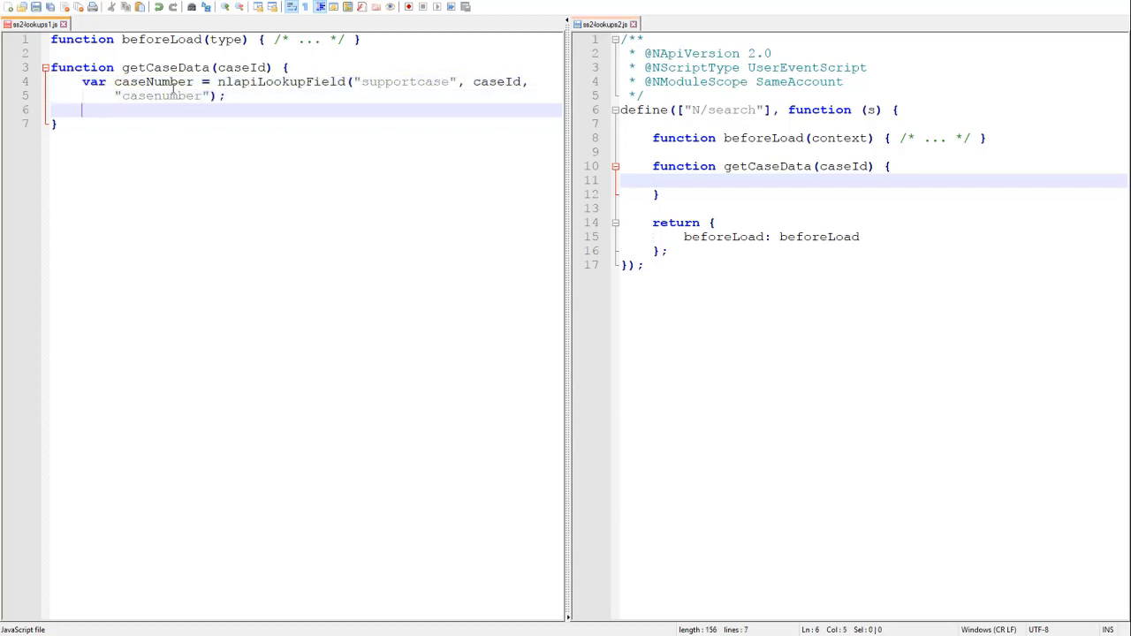
{"action": "type", "text": "nlapiLogExecution(\"DEBUG\", \"Case Number\", caseNumber);"}
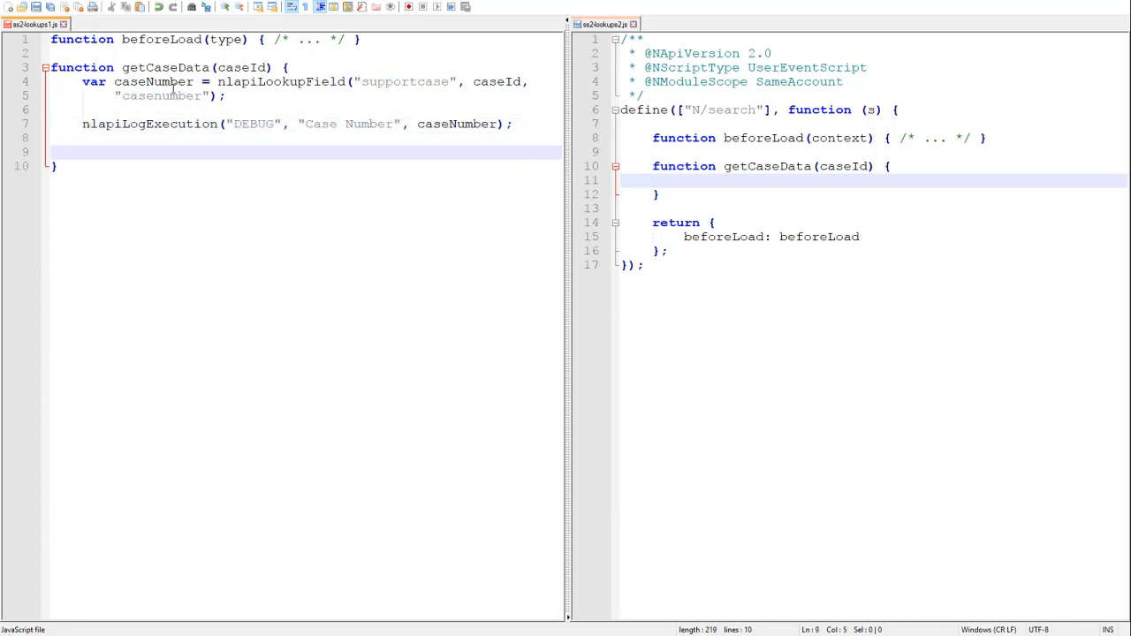
{"action": "key", "text": "Return"}
{"action": "key", "text": "Return"}
{"action": "type", "text": "return {"}
{"action": "key", "text": "Return"}
{"action": "type", "text": "caseNumber: caseNumber"}
{"action": "key", "text": "Return"}
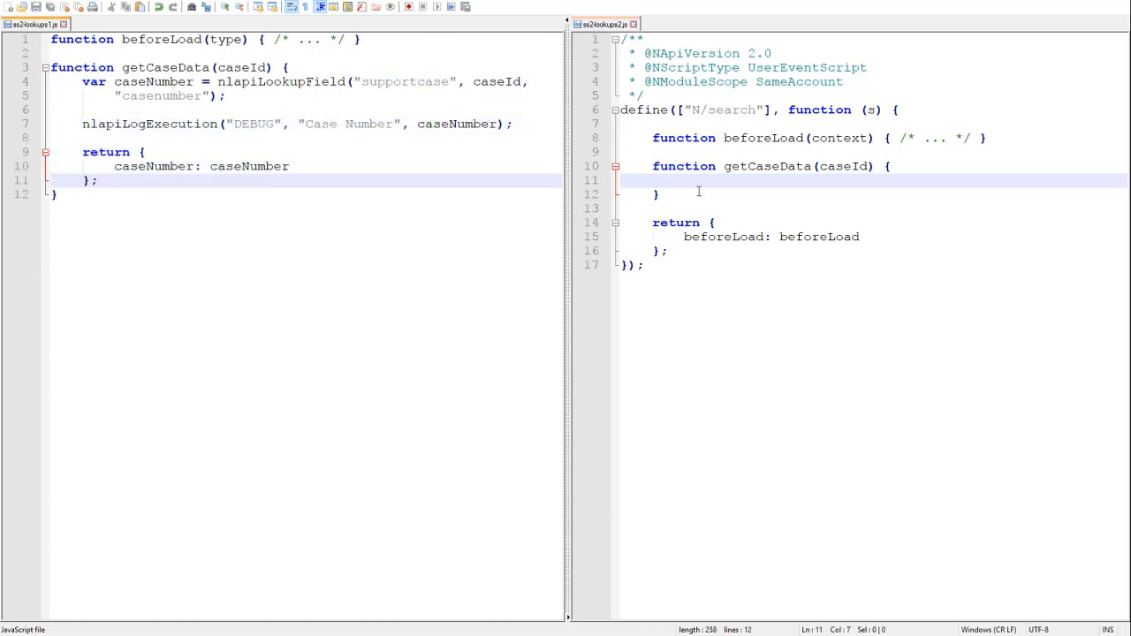
Write the 2.0 body: s.lookupFields with type, id and casenumber column, then log.debug 'Case Number'
{"action": "left_click", "coordinate": [698, 181]}
{"action": "type", "text": "var caseData = s.lookupFields({"}
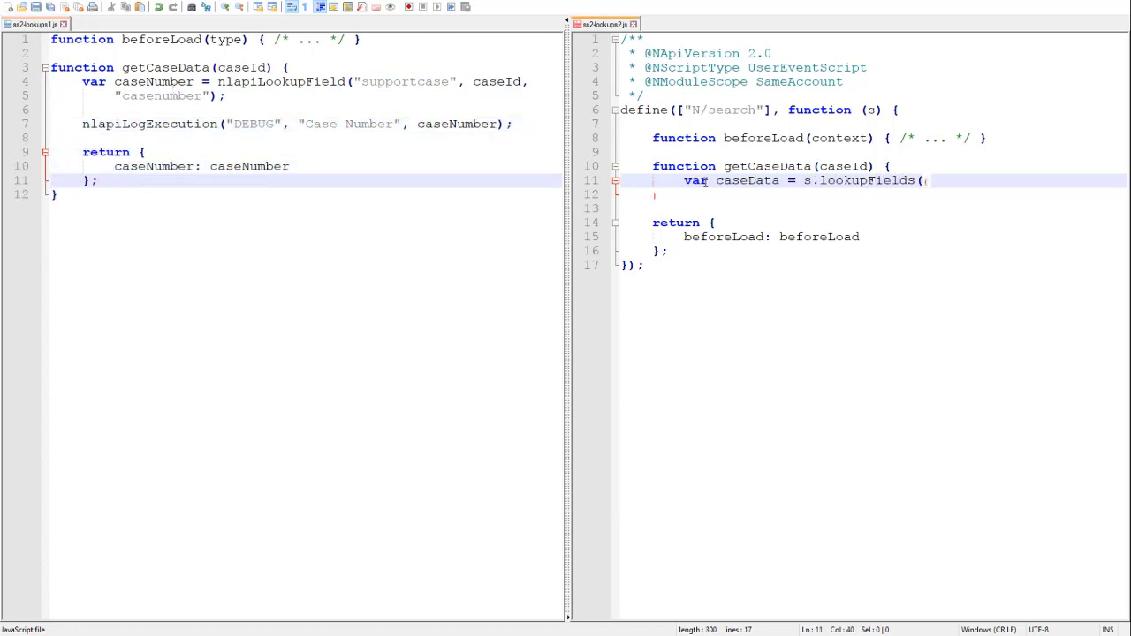
{"action": "key", "text": "Return"}
{"action": "type", "text": "type: s.Type.SUPPORT_CASE,"}
{"action": "key", "text": "Return"}
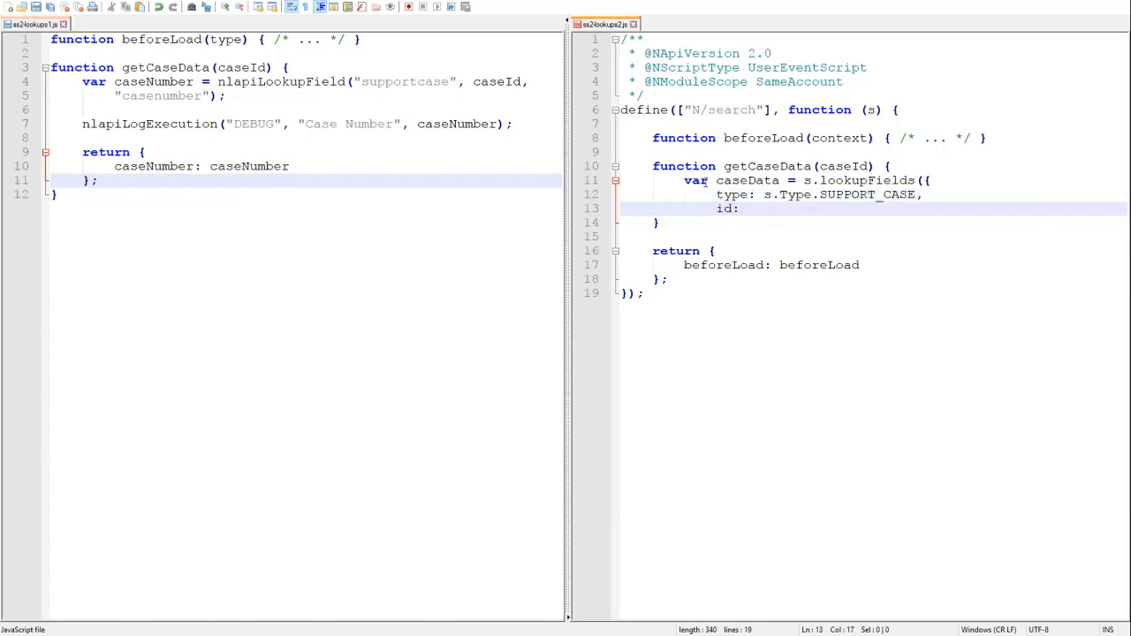
{"action": "type", "text": "id: caseId,"}
{"action": "key", "text": "Return"}
{"action": "type", "text": "columns: \"casenumber\""}
{"action": "key", "text": "Return"}
{"action": "type", "text": "});"}
{"action": "key", "text": "Return"}
{"action": "key", "text": "Return"}
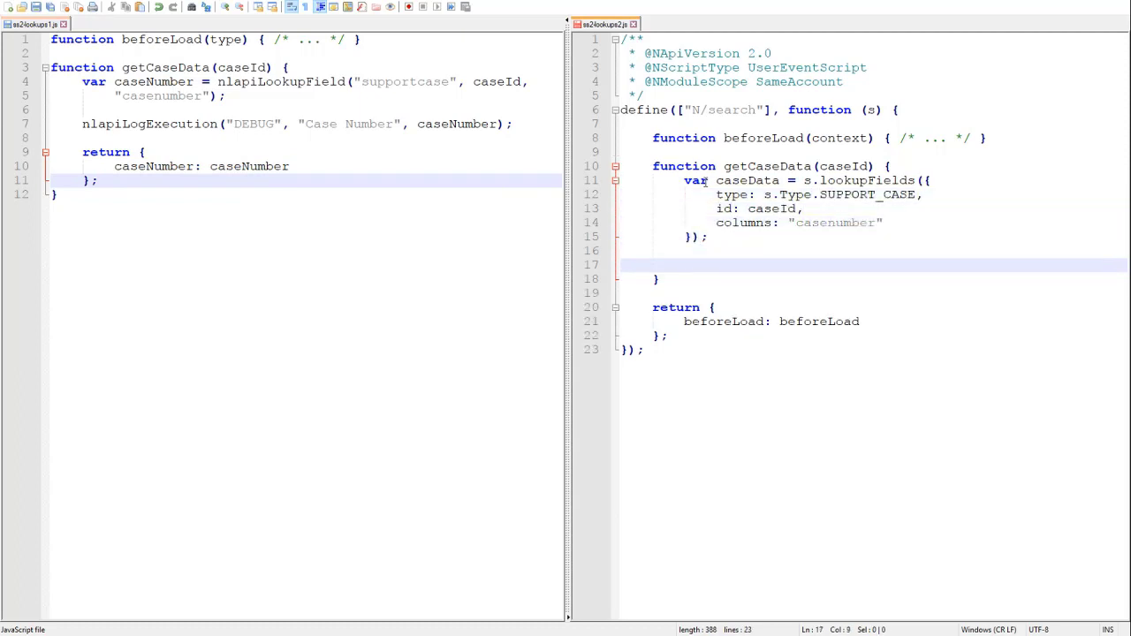
{"action": "type", "text": "log.debug({"}
{"action": "key", "text": "Return"}
{"action": "type", "text": "title: \"Case Number\","}
{"action": "key", "text": "Return"}
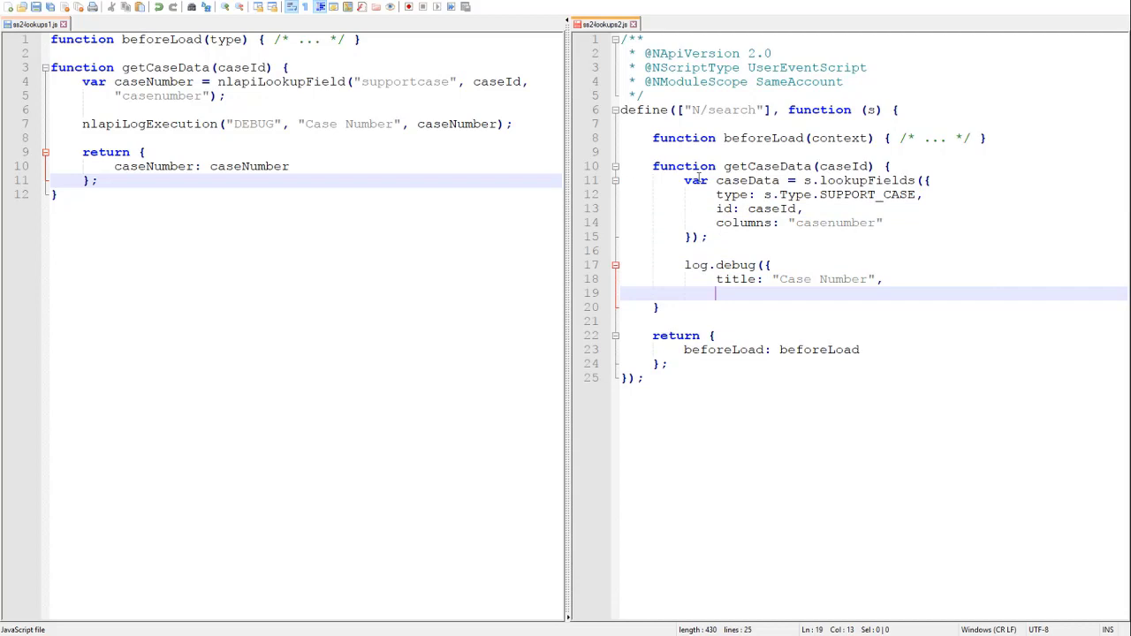
{"action": "type", "text": "details: caseData.casenumber"}
{"action": "key", "text": "Return"}
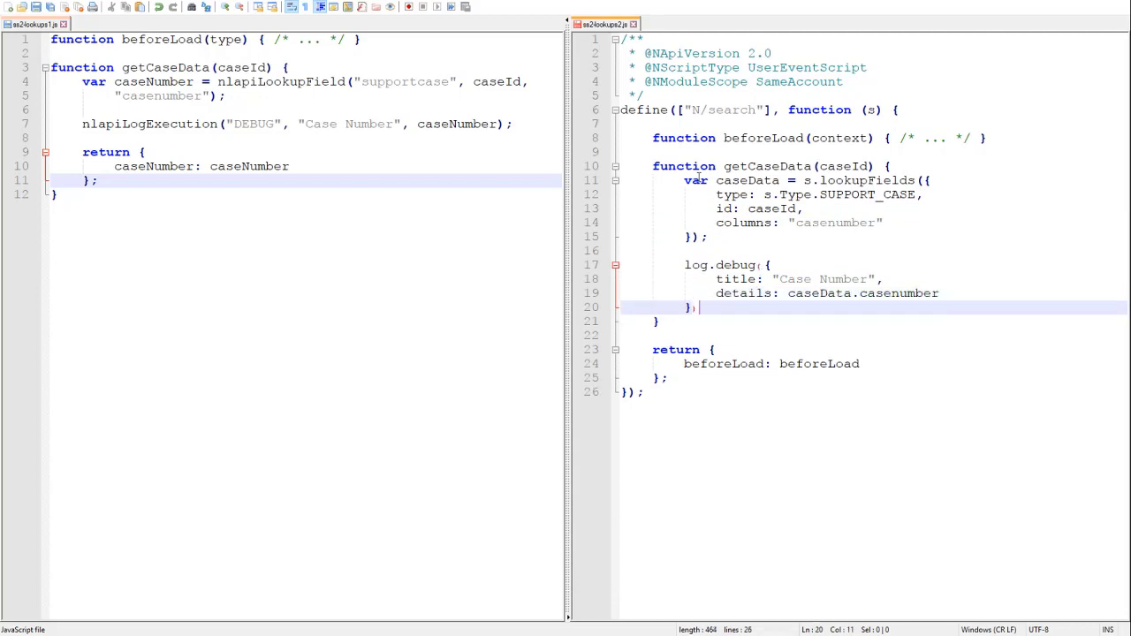
{"action": "type", "text": "});"}
Add N/log to the 2.0 module dependencies and return caseData after the log block
{"action": "left_click", "coordinate": [761, 108]}
{"action": "type", "text": ", \"N/log\""}
{"action": "left_click", "coordinate": [707, 308]}
{"action": "key", "text": "End"}
{"action": "key", "text": "Return"}
{"action": "key", "text": "Return"}
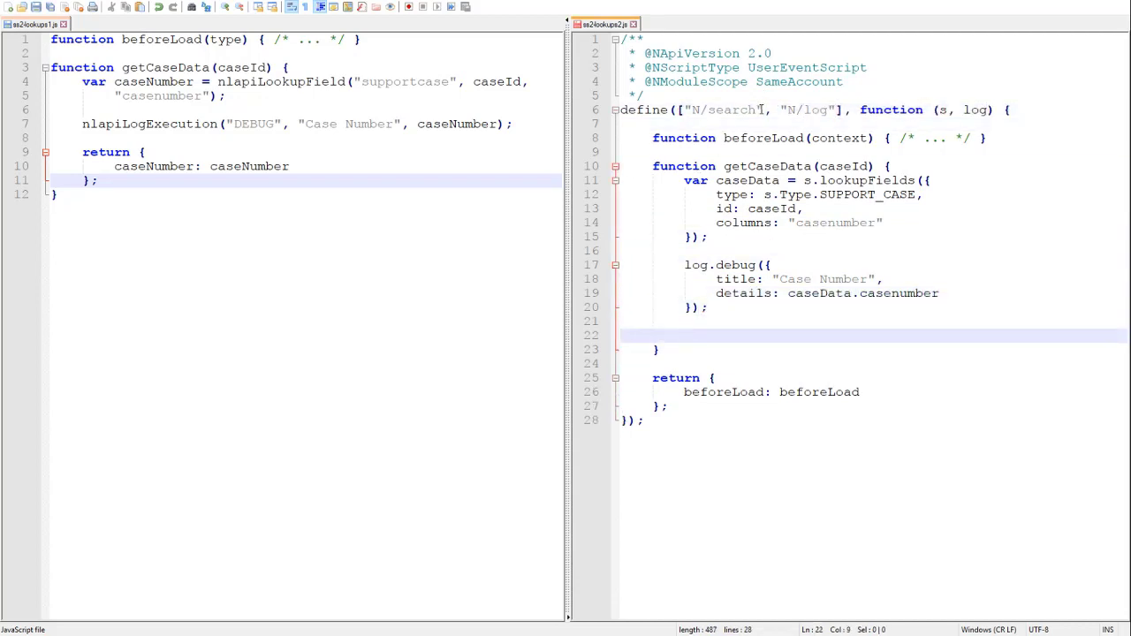
{"action": "type", "text": "return caseData;"}
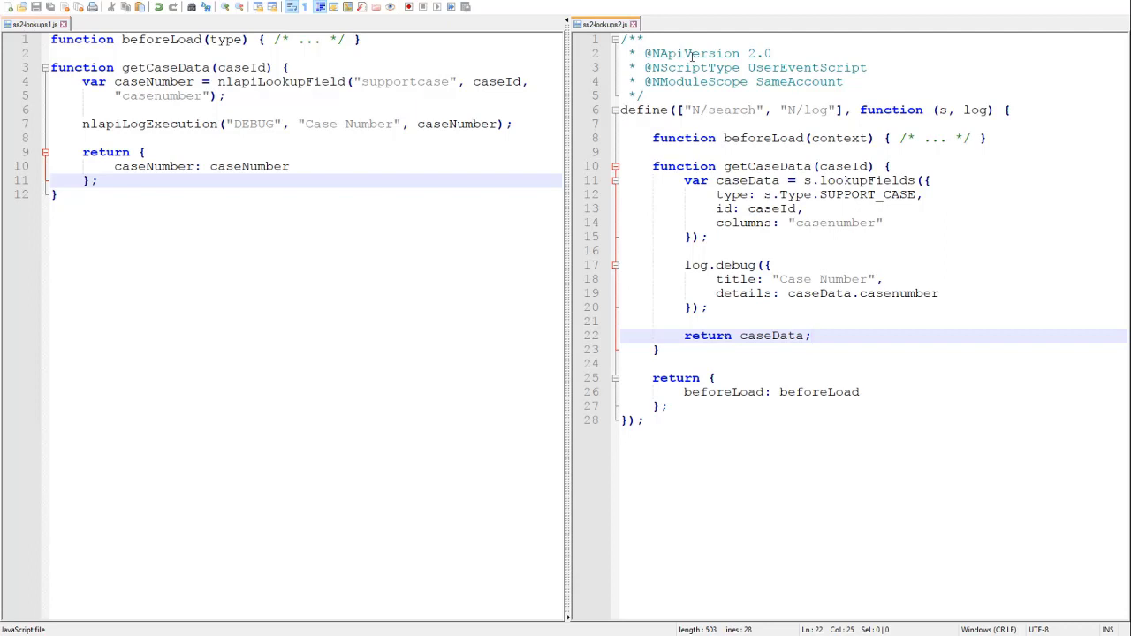
{"action": "double_click", "coordinate": [435, 124]}
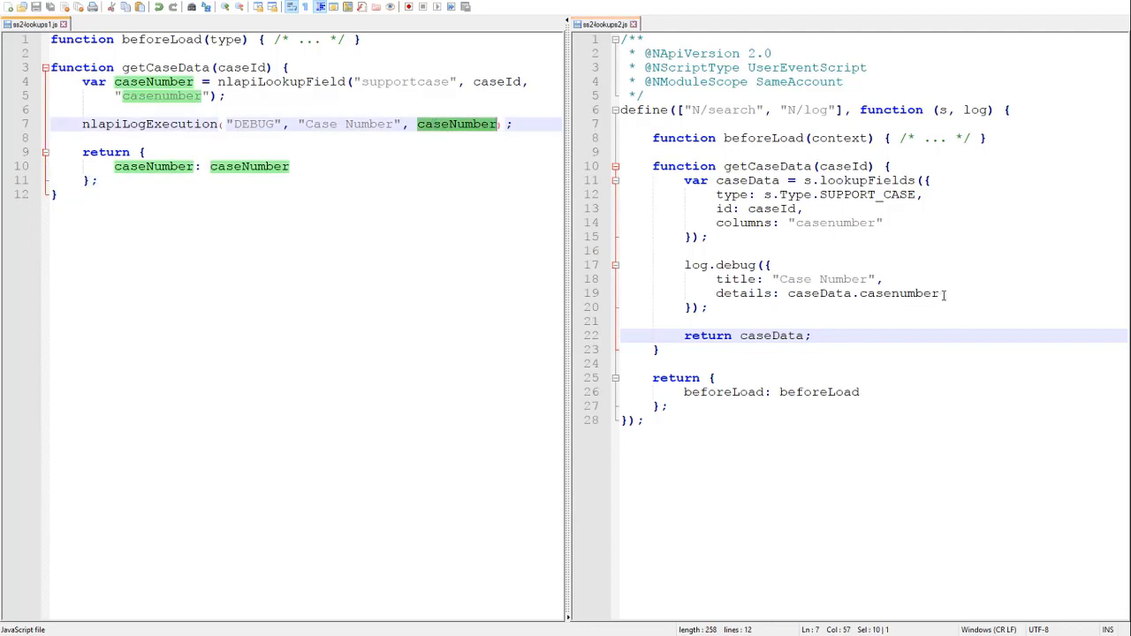
{"action": "left_click_drag", "start_coordinate": [939, 293], "coordinate": [789, 299]}
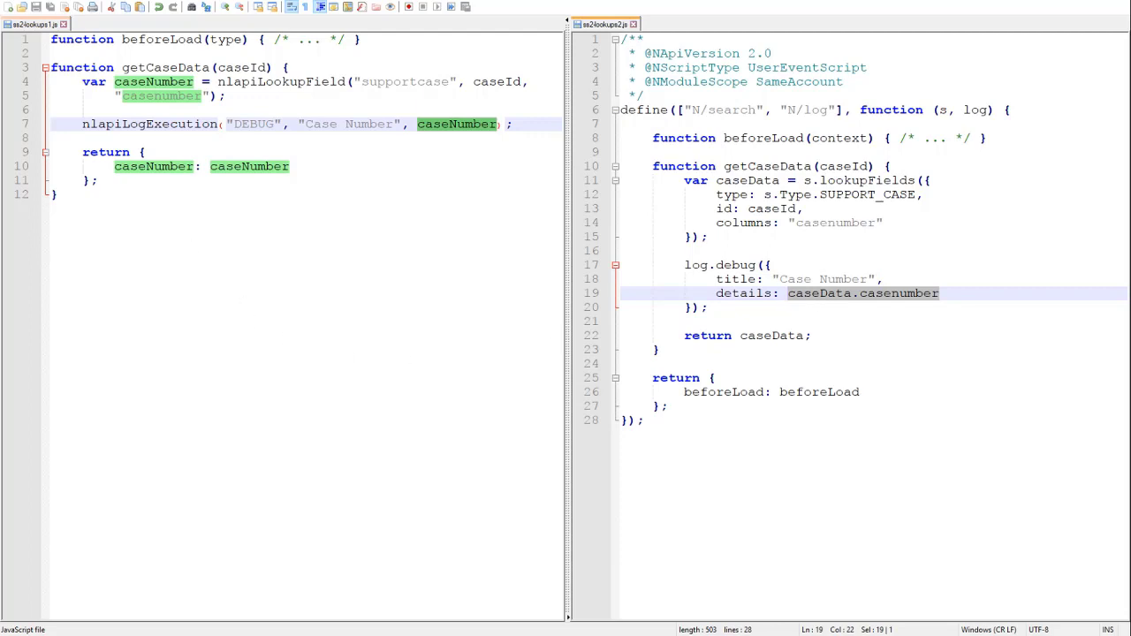
Change the 1.0 lookup to a four-field array named caseData, logged as 'Case Data' via JSON.stringify, and return caseData
{"action": "left_click", "coordinate": [116, 95]}
{"action": "type", "text": "["}
{"action": "left_click", "coordinate": [216, 95]}
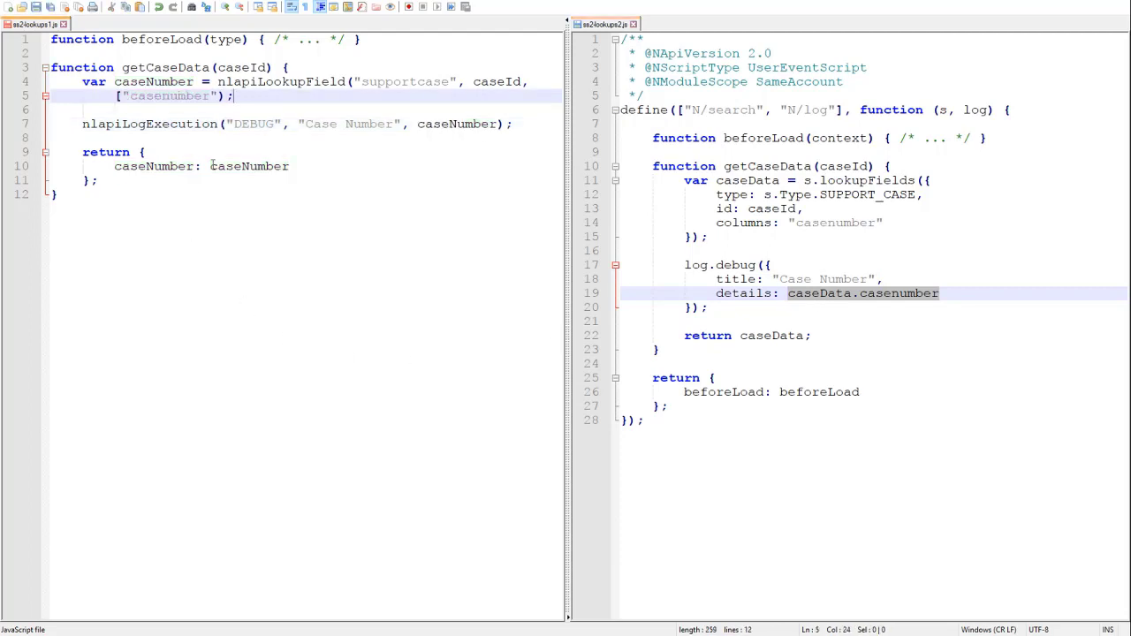
{"action": "type", "text": ", \"createddate\", \"enddate\", \"email\"]"}
{"action": "left_click", "coordinate": [455, 124]}
{"action": "double_click", "coordinate": [455, 123]}
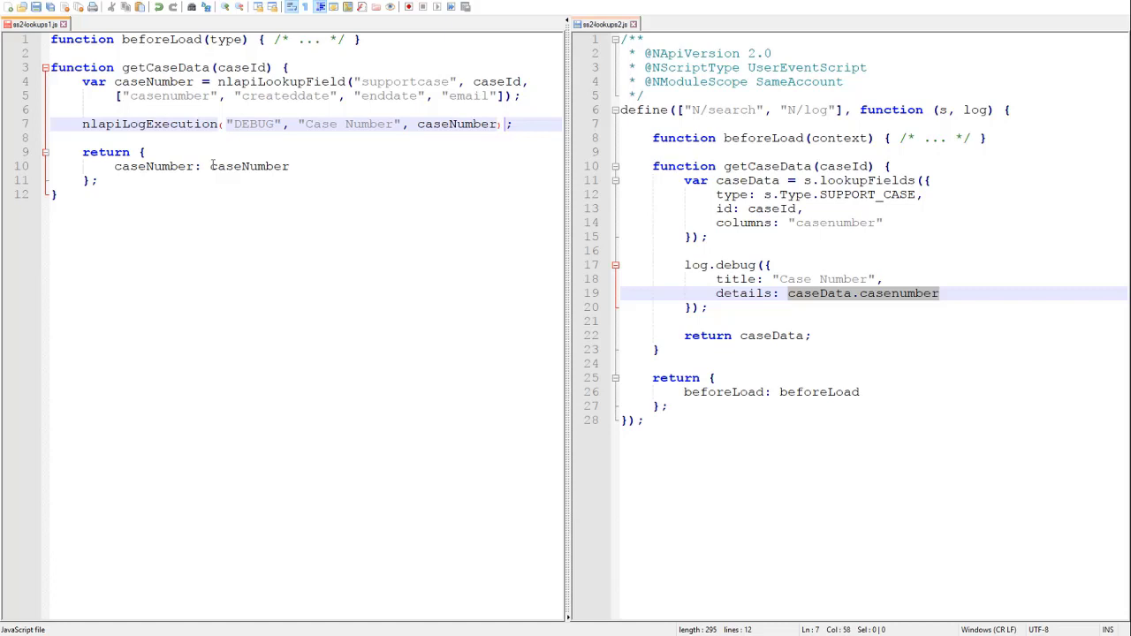
{"action": "key", "text": "Delete"}
{"action": "double_click", "coordinate": [372, 124]}
{"action": "type", "text": "Data"}
{"action": "double_click", "coordinate": [153, 81]}
{"action": "type", "text": "caseData"}
{"action": "left_click", "coordinate": [418, 124]}
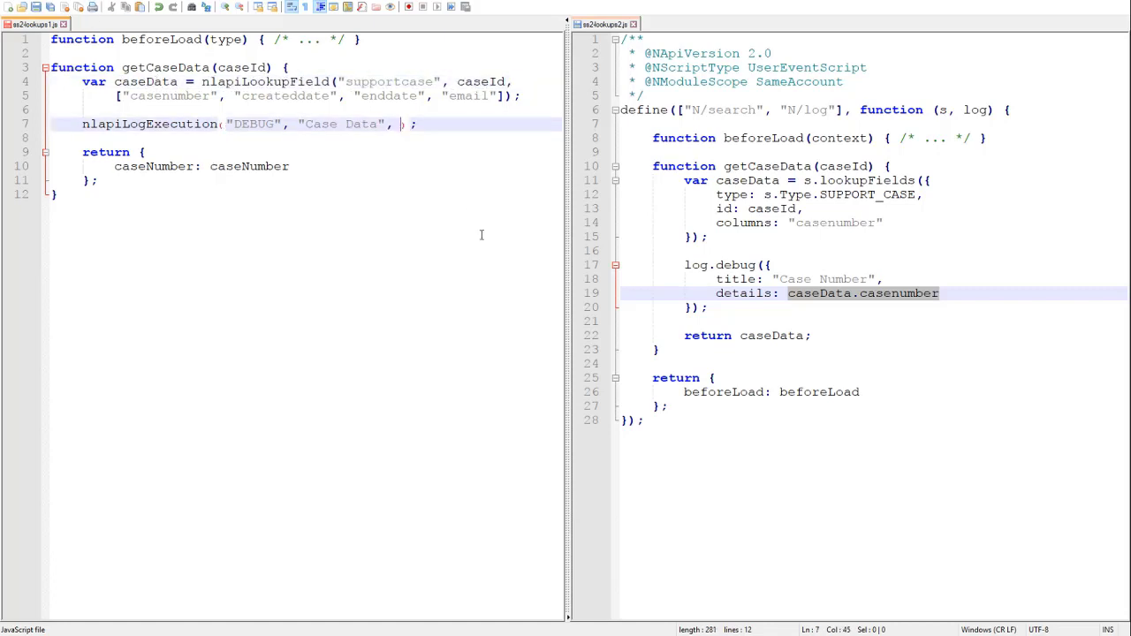
{"action": "type", "text": "JSON.stringify(caseData)"}
{"action": "left_click", "coordinate": [405, 123]}
{"action": "key", "text": "Return"}
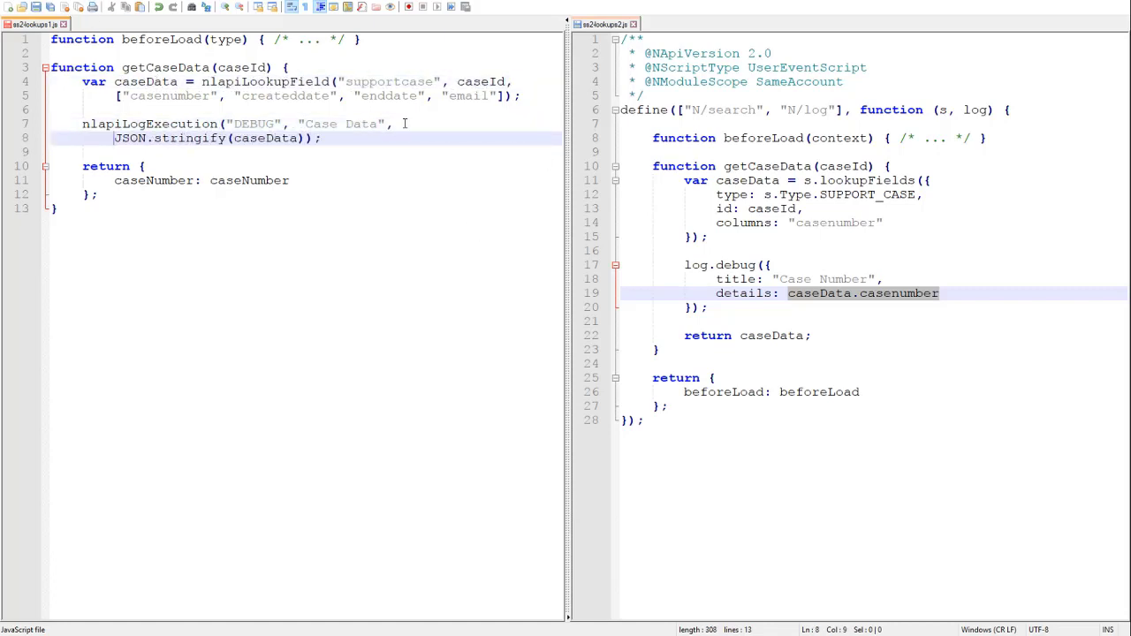
{"action": "left_click_drag", "start_coordinate": [138, 166], "coordinate": [97, 195]}
{"action": "type", "text": "caseData;"}
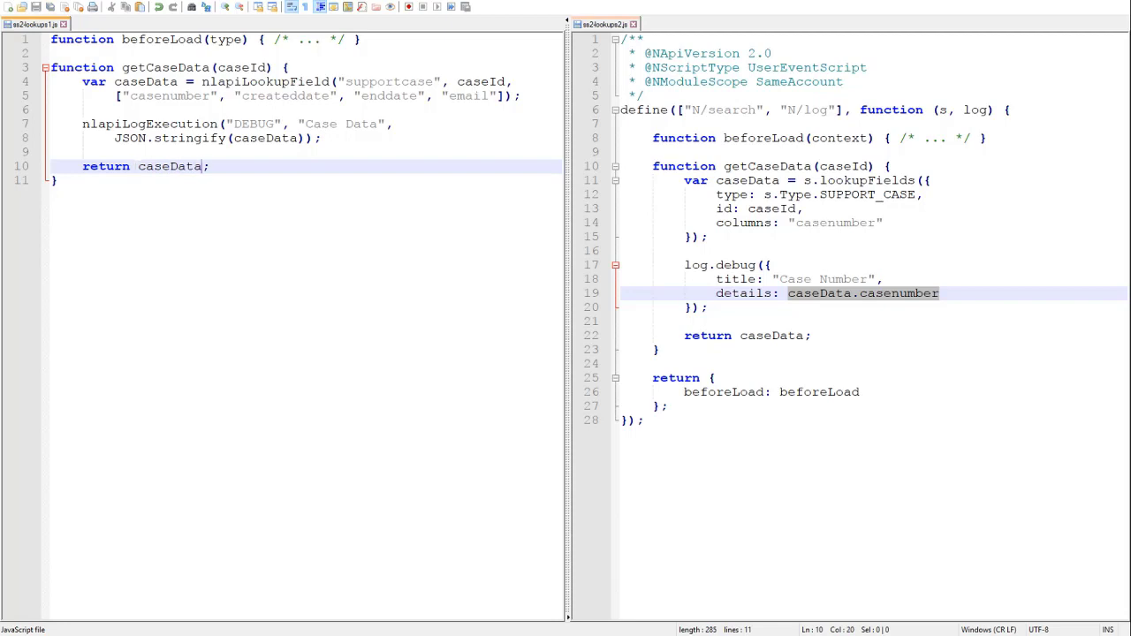
Copy the four-field array into the 2.0 columns, one per line, and retitle its log.debug to 'Case Data'
{"action": "left_click", "coordinate": [855, 223]}
{"action": "left_click_drag", "start_coordinate": [115, 95], "coordinate": [502, 96]}
{"action": "key", "text": "ctrl+c"}
{"action": "double_click", "coordinate": [835, 223]}
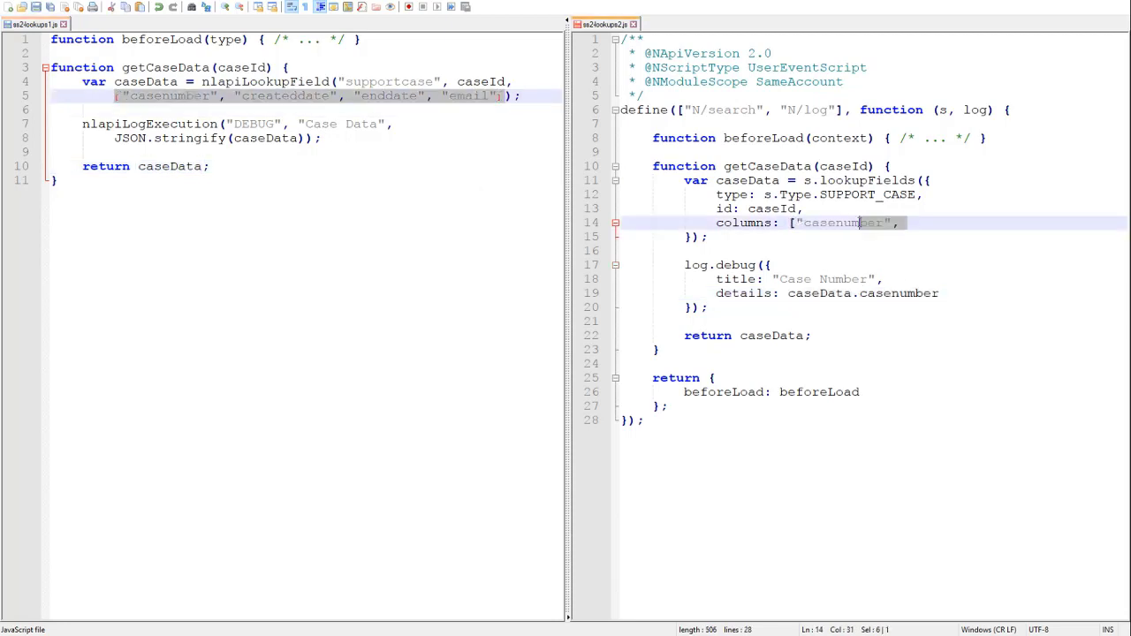
{"action": "key", "text": "ctrl+v"}
{"action": "left_click", "coordinate": [798, 223]}
{"action": "key", "text": "Return"}
{"action": "key", "text": "Return"}
{"action": "key", "text": "Return"}
{"action": "key", "text": "Return"}
{"action": "key", "text": "Return"}
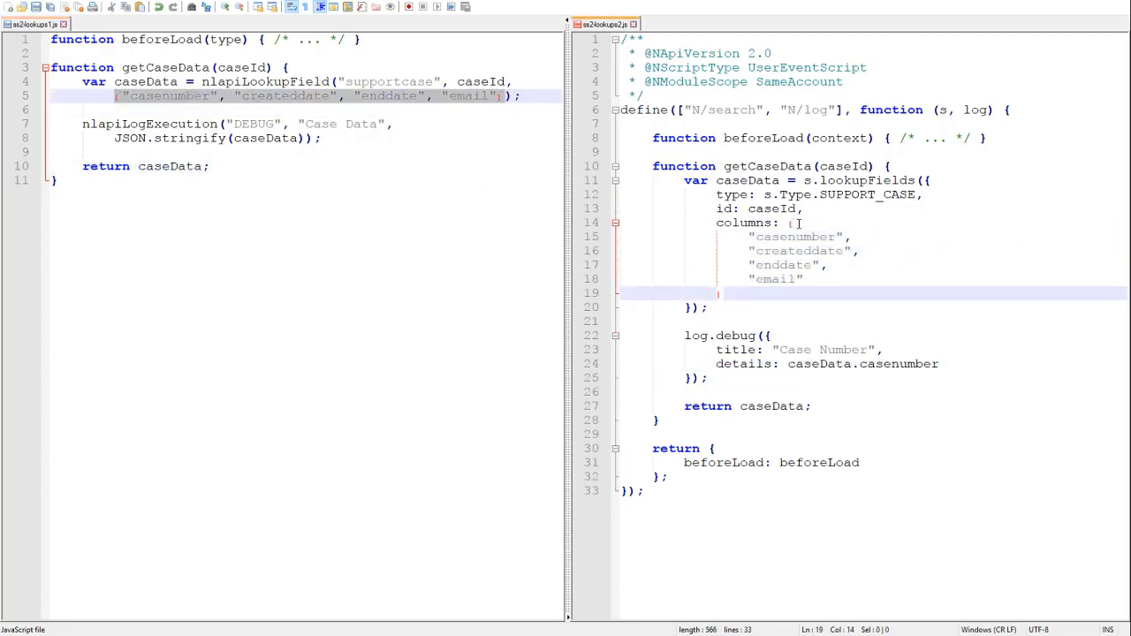
{"action": "double_click", "coordinate": [835, 350]}
{"action": "type", "text": "Data"}
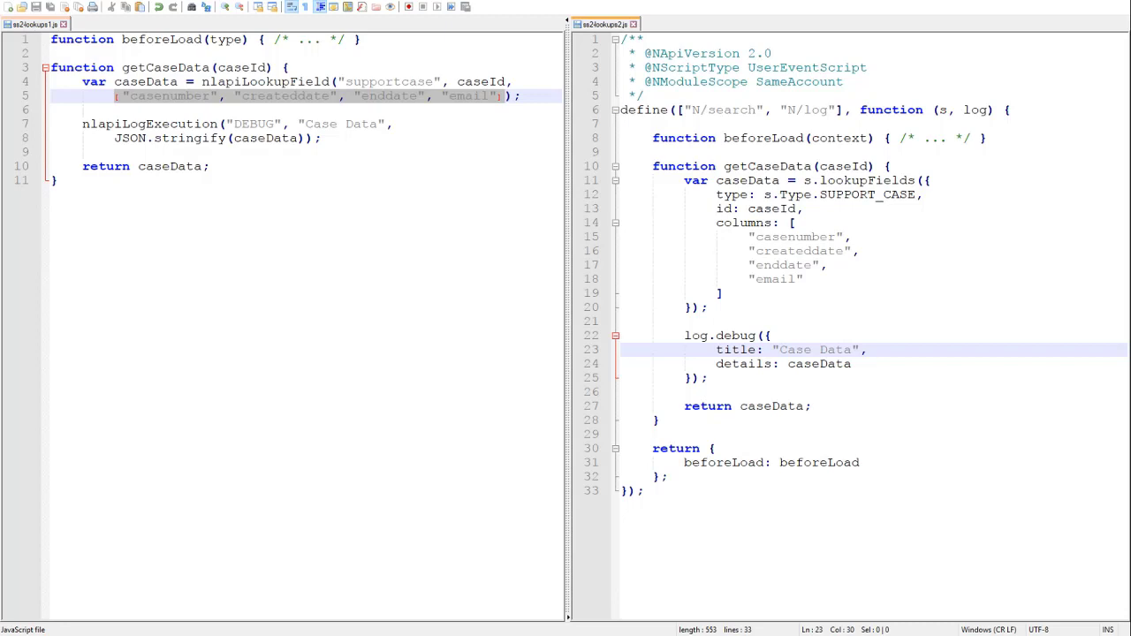
{"action": "double_click", "coordinate": [146, 81]}
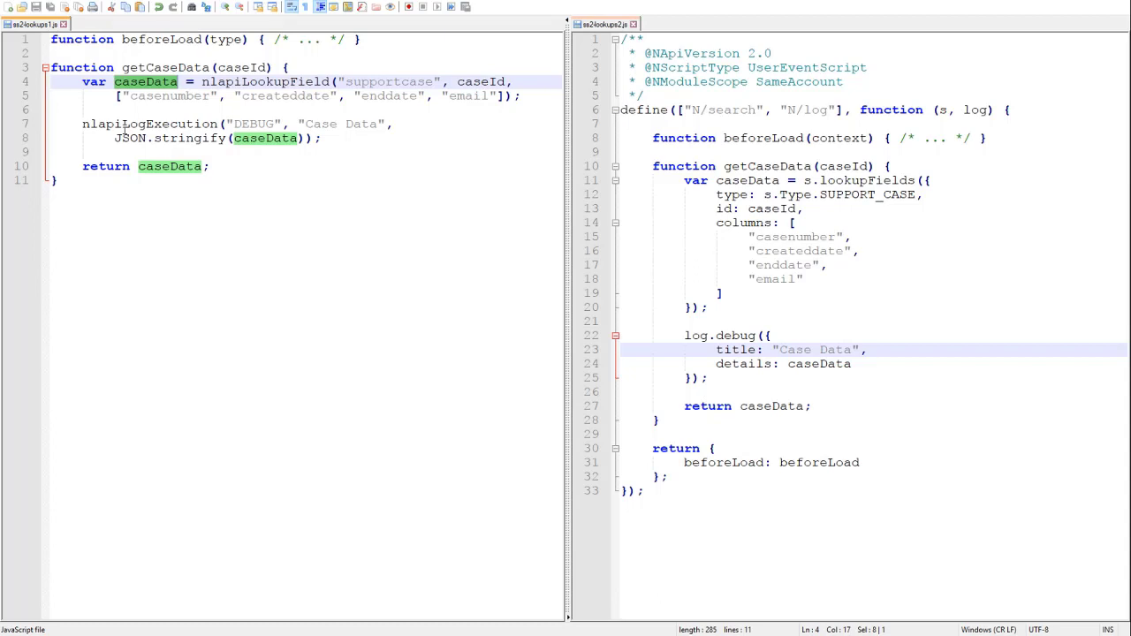
{"action": "double_click", "coordinate": [268, 139]}
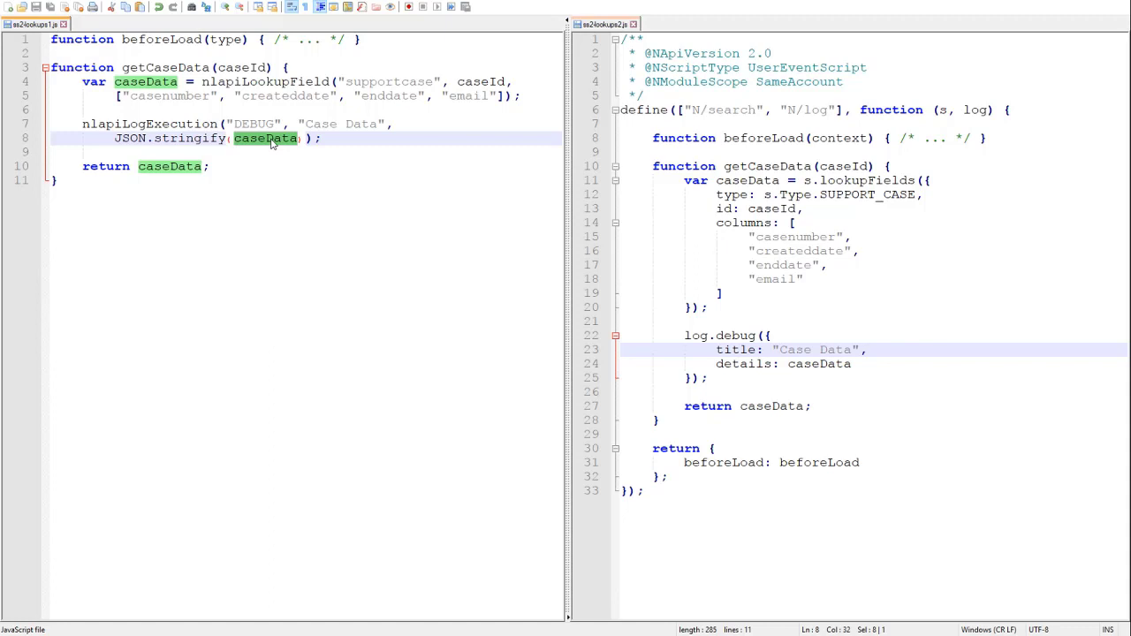
{"action": "double_click", "coordinate": [835, 365]}
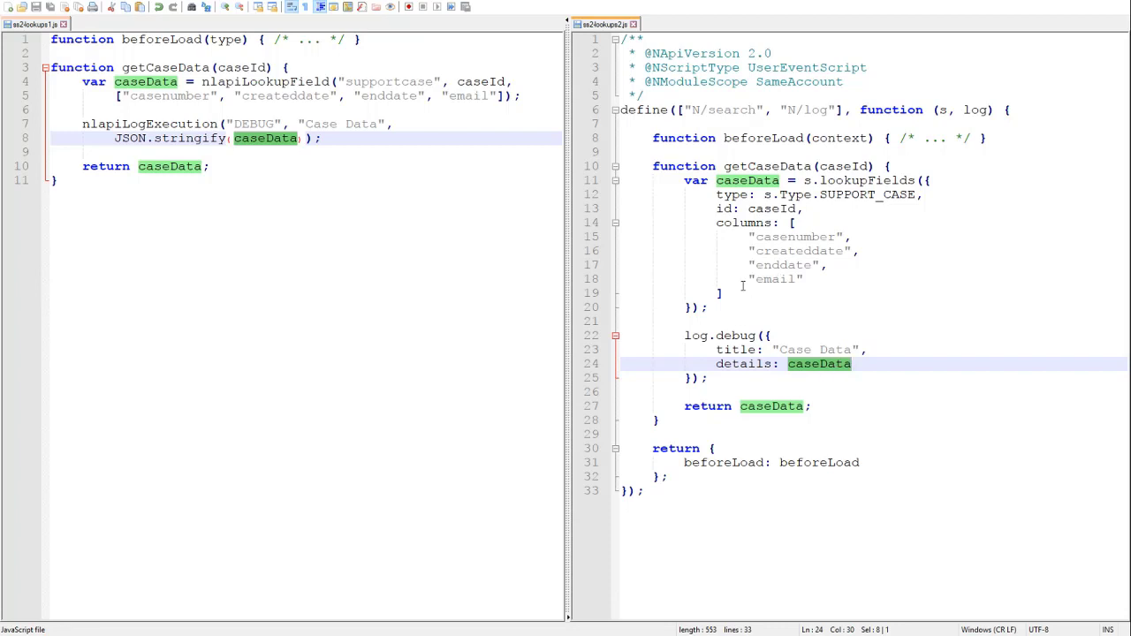
{"action": "left_click_drag", "start_coordinate": [723, 293], "coordinate": [789, 223]}
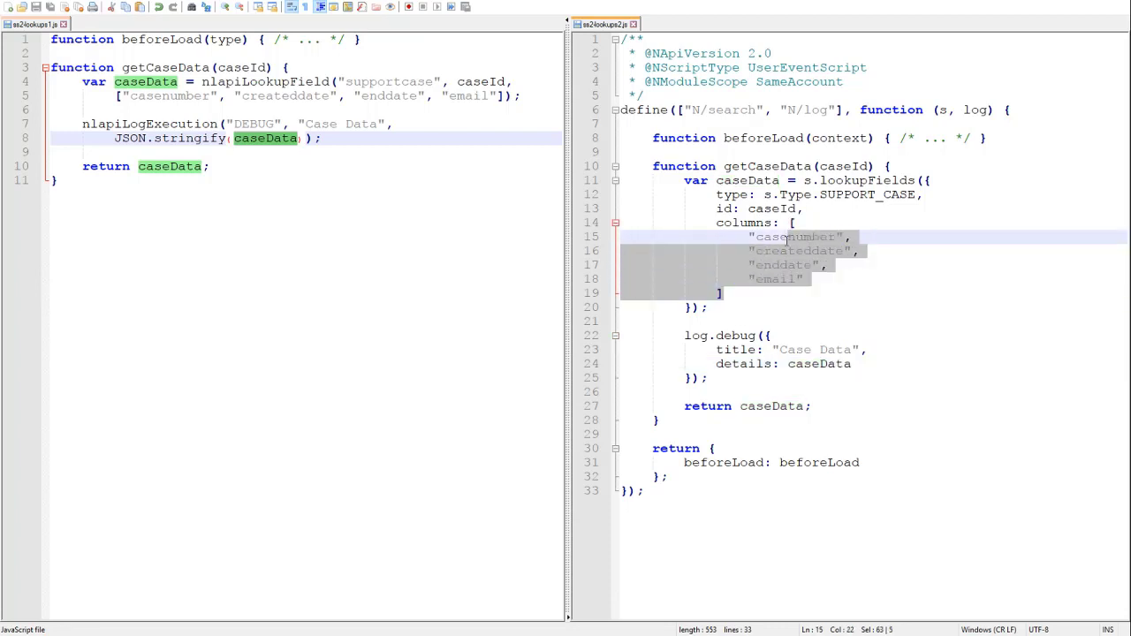
{"action": "left_click", "coordinate": [759, 301]}
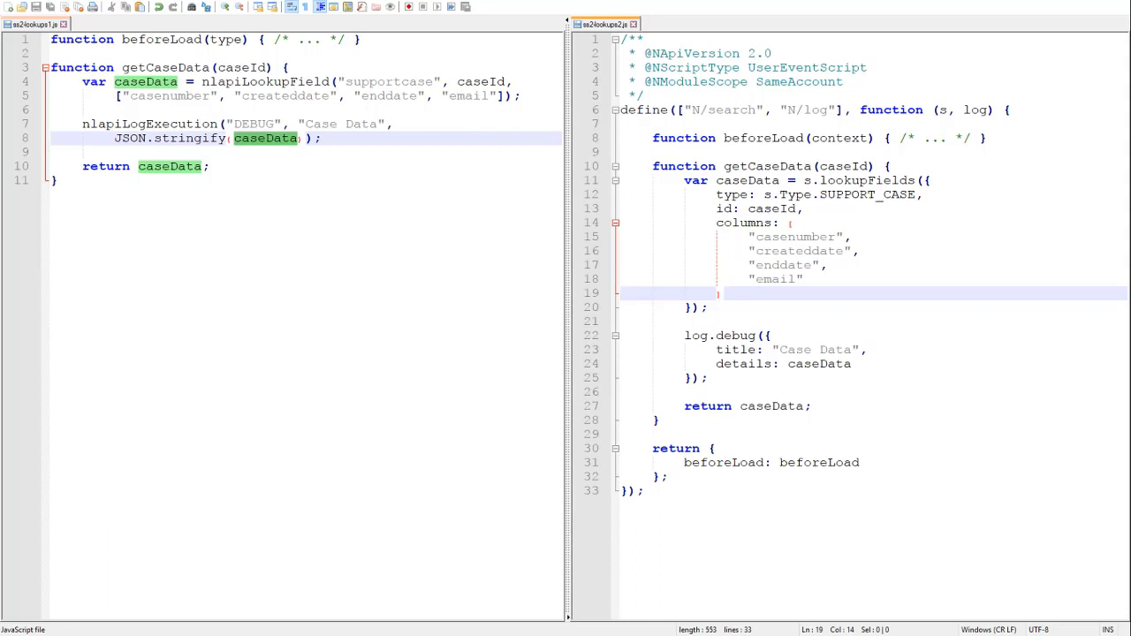
Add customer.phone, contact.phone and contact.email to the 1.0 nlapiLookupField array and copy them
{"action": "left_click", "coordinate": [495, 96]}
{"action": "type", "text": ","}
{"action": "key", "text": "Return"}
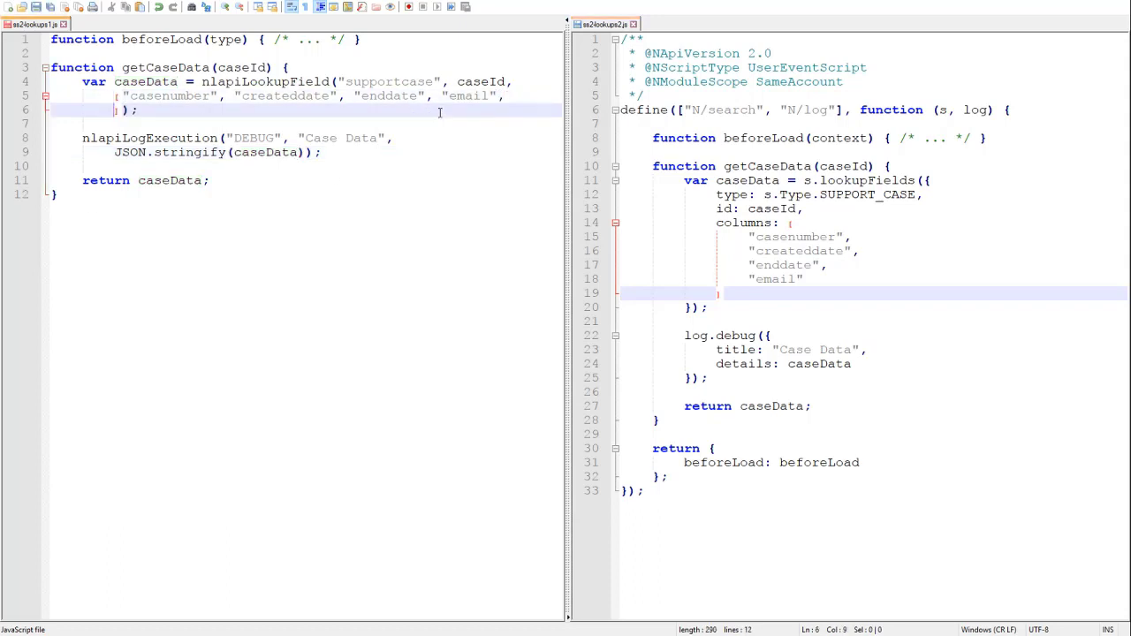
{"action": "type", "text": "\"customer.phone\", \"contact.phone\", \"conta"}
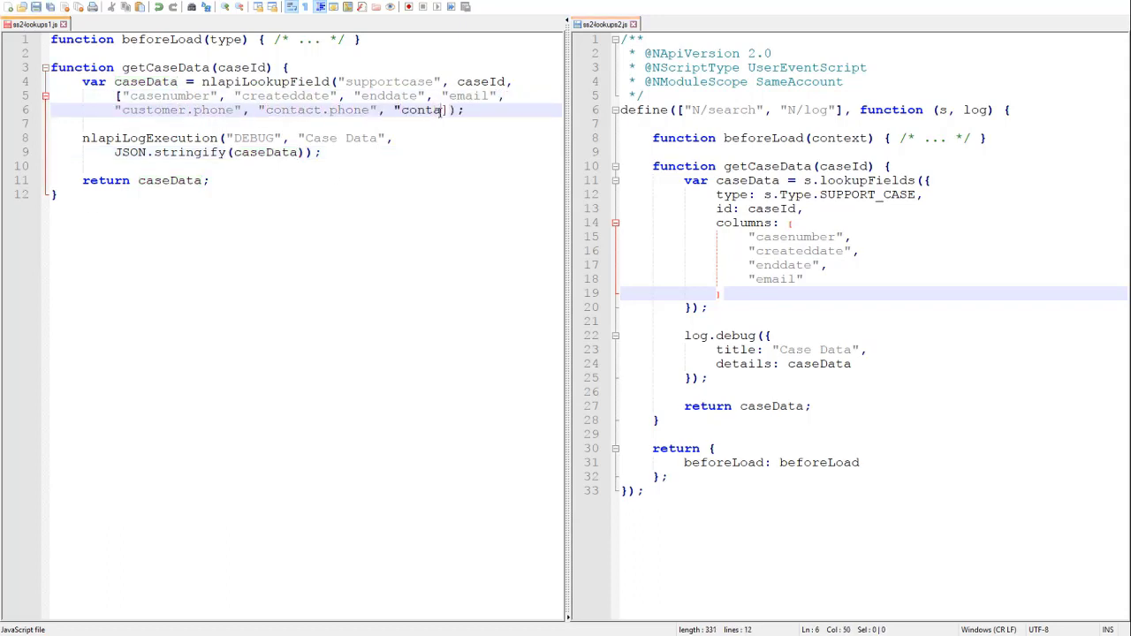
{"action": "type", "text": "ct.email\""}
{"action": "key", "text": "Down"}
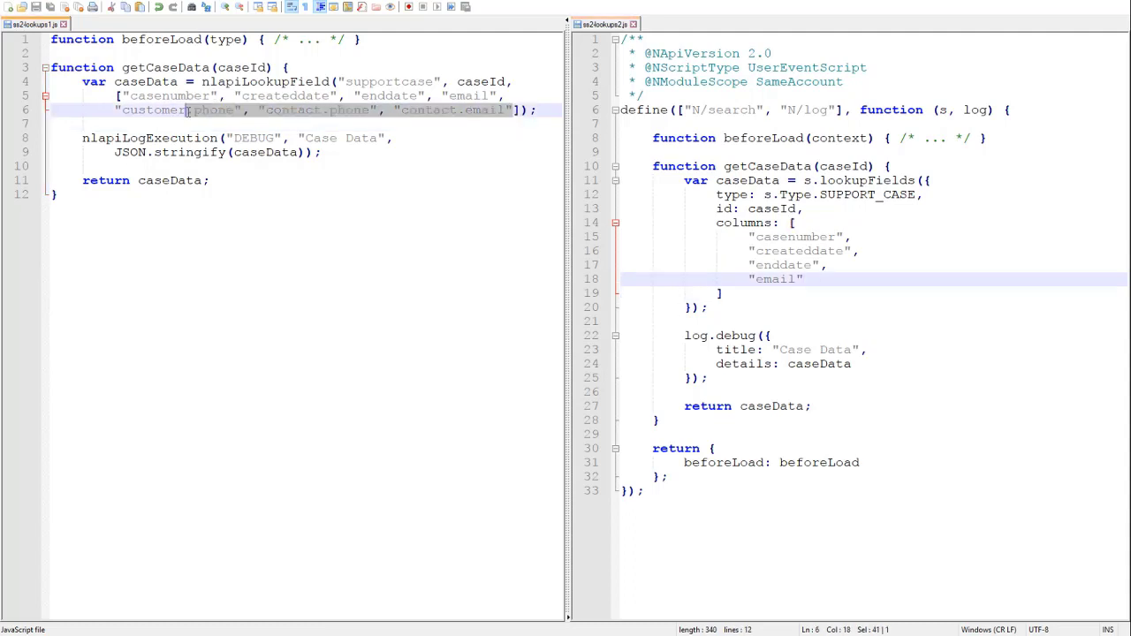
{"action": "left_click_drag", "start_coordinate": [115, 110], "coordinate": [511, 110]}
{"action": "key", "text": "ctrl+c"}
Paste the three joined fields into the 2.0 columns list, each on its own line
{"action": "left_click", "coordinate": [804, 279]}
{"action": "type", "text": ","}
{"action": "key", "text": "ctrl+v"}
{"action": "key", "text": "Return"}
{"action": "key", "text": "Return"}
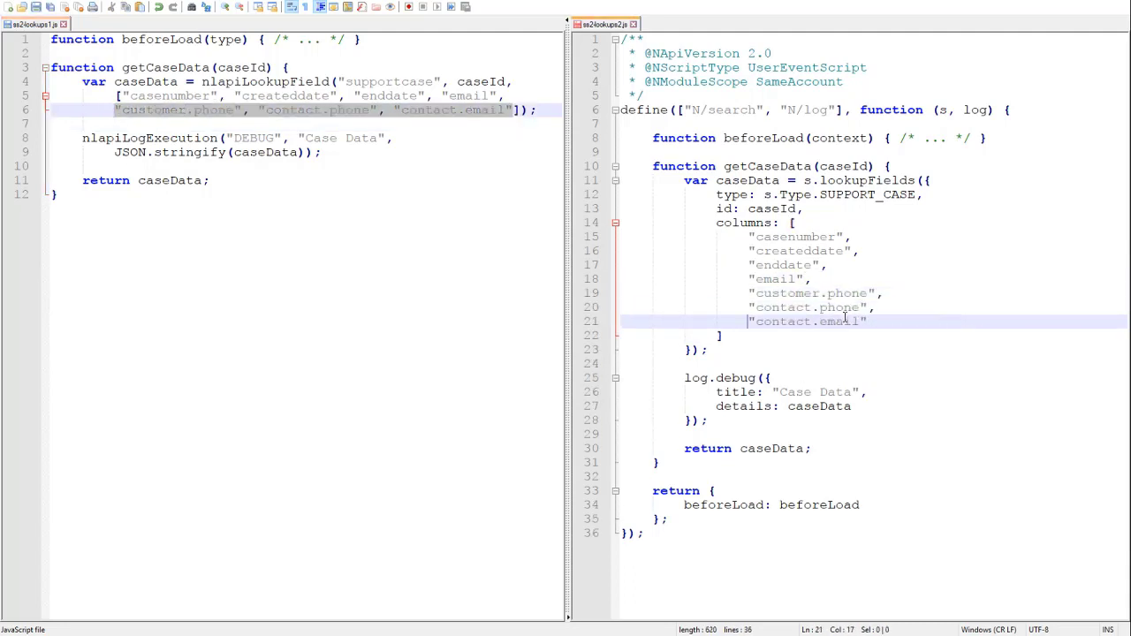
{"action": "key", "text": "Return"}
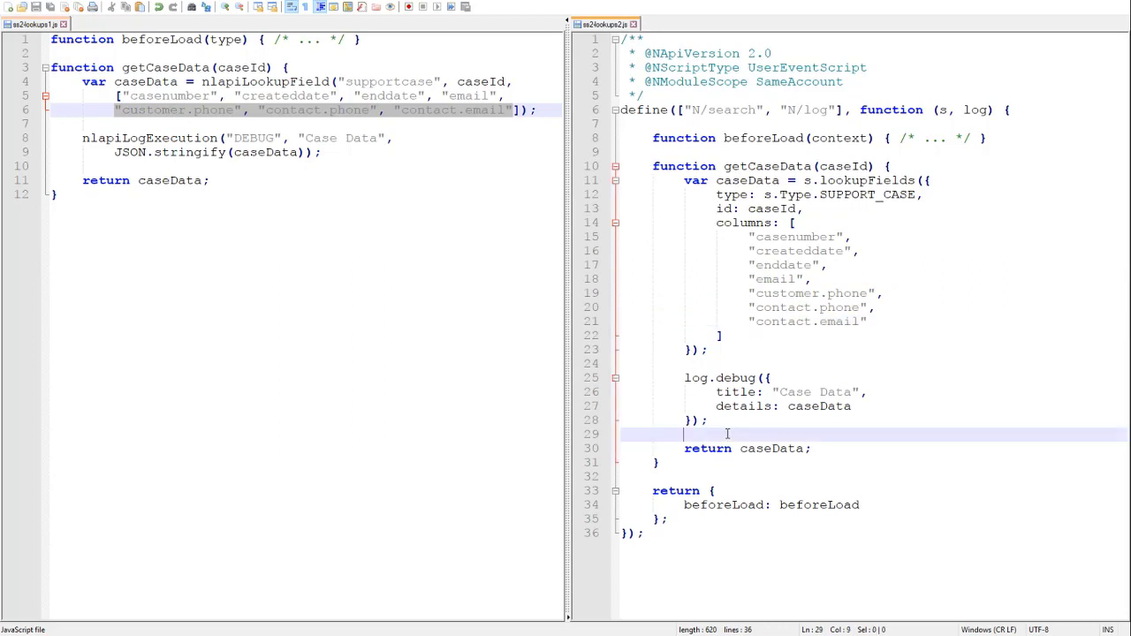
{"action": "type", "text": "log.debug({"}
{"action": "key", "text": "Return"}
{"action": "type", "text": "title: \"Case Data\","}
{"action": "type", "text": "details: caseData"}
Add a second log.debug 'Contact Phone' for caseData["contact.phone"] with a comment not to use caseData.contact.phone
{"action": "double_click", "coordinate": [795, 463]}
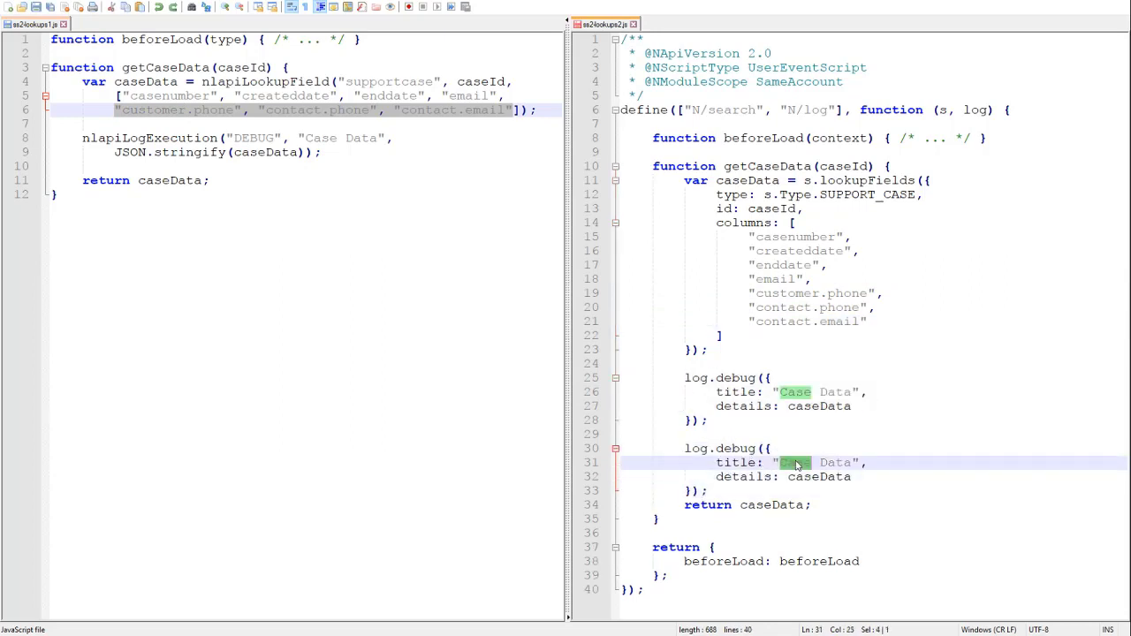
{"action": "type", "text": "Contact Phone"}
{"action": "left_click", "coordinate": [852, 477]}
{"action": "type", "text": "[\"contact.phone\"]"}
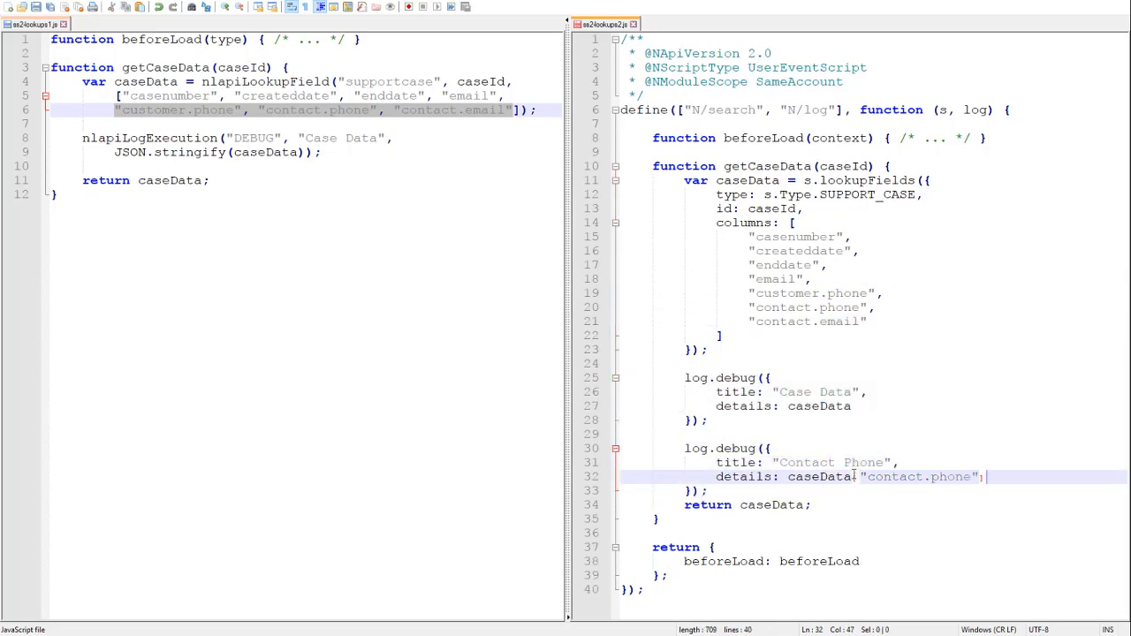
{"action": "key", "text": "Return"}
{"action": "type", "text": "// ^ !!! NOT caseData.contact.phone"}
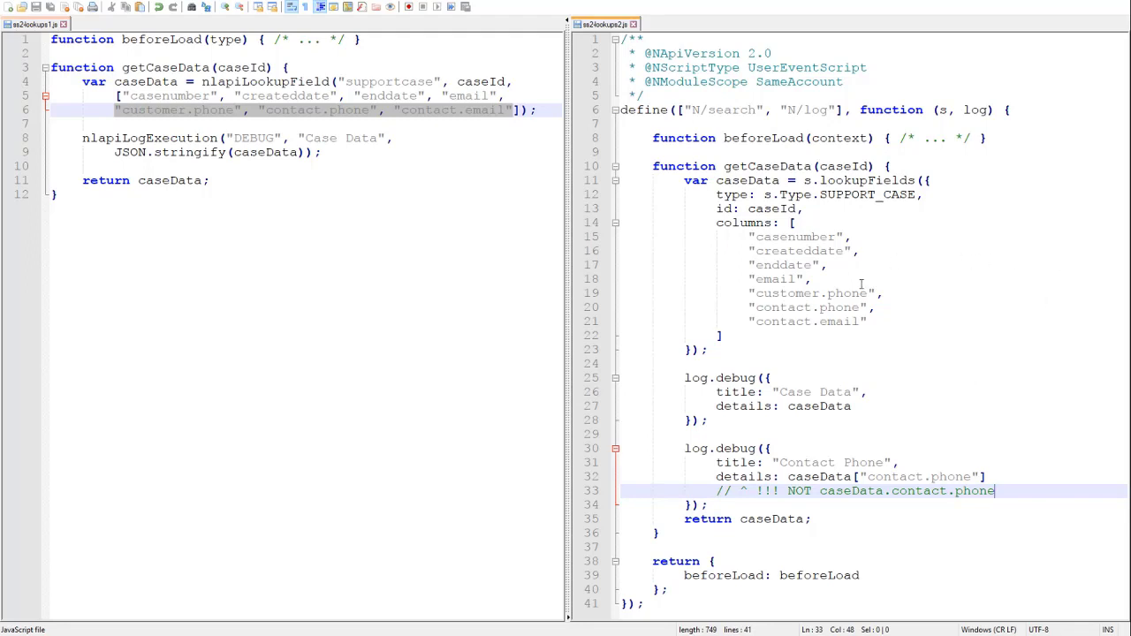
{"action": "double_click", "coordinate": [786, 293]}
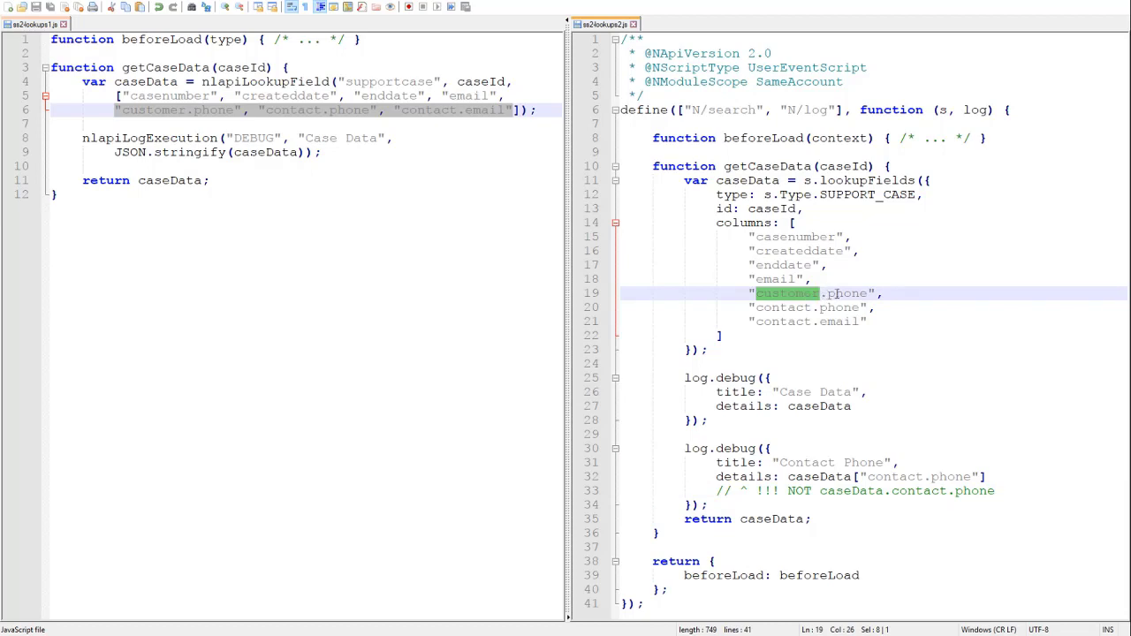
{"action": "double_click", "coordinate": [846, 293]}
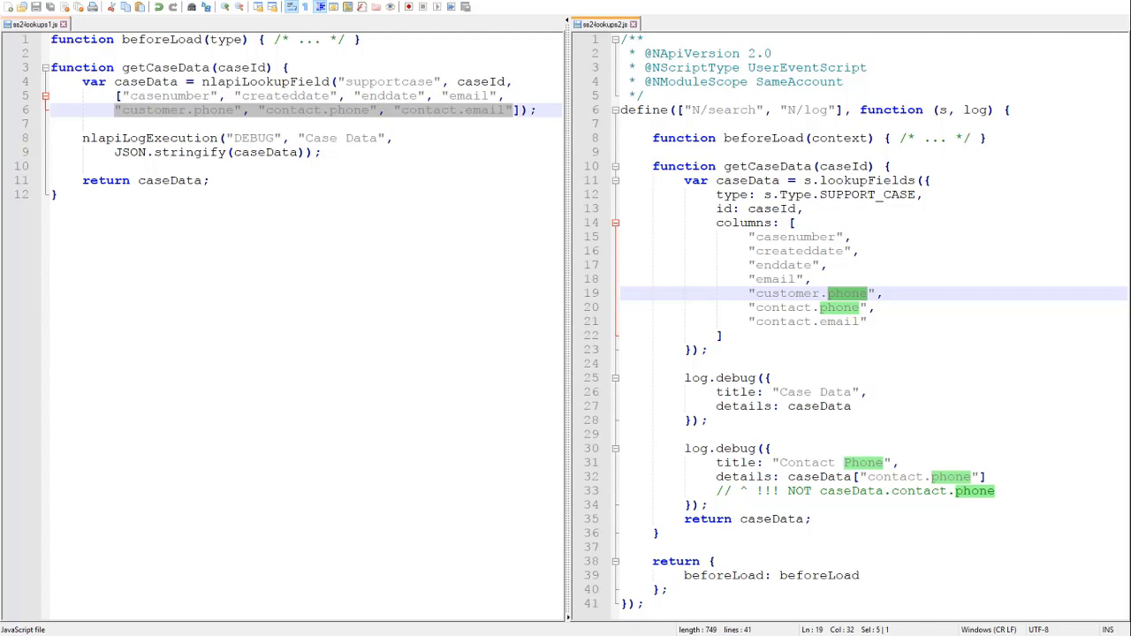
{"action": "left_click", "coordinate": [728, 503]}
{"action": "key", "text": "shift+Up"}
{"action": "key", "text": "shift+Up"}
{"action": "key", "text": "shift+Up"}
{"action": "key", "text": "shift+Home"}
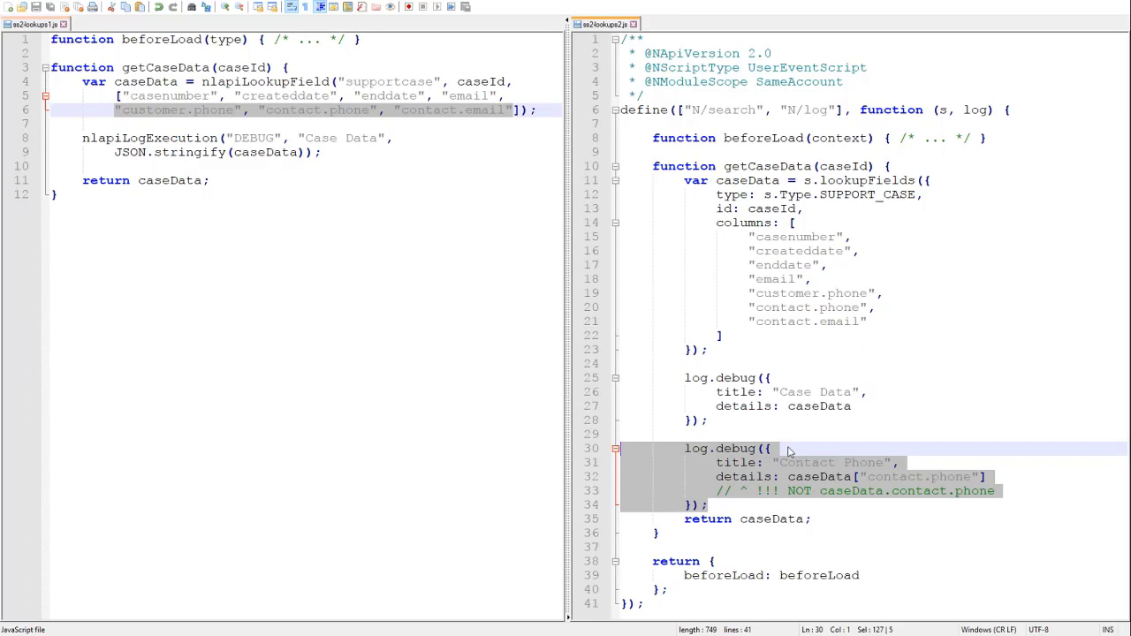
{"action": "left_click", "coordinate": [788, 453]}
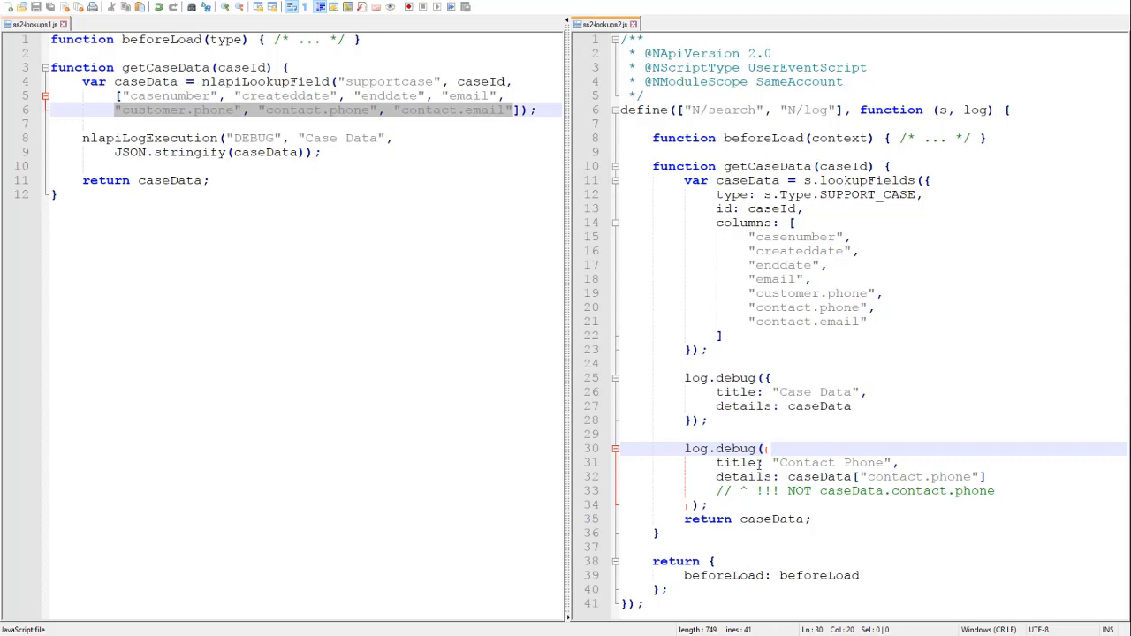
{"action": "left_click_drag", "start_coordinate": [864, 477], "coordinate": [981, 480]}
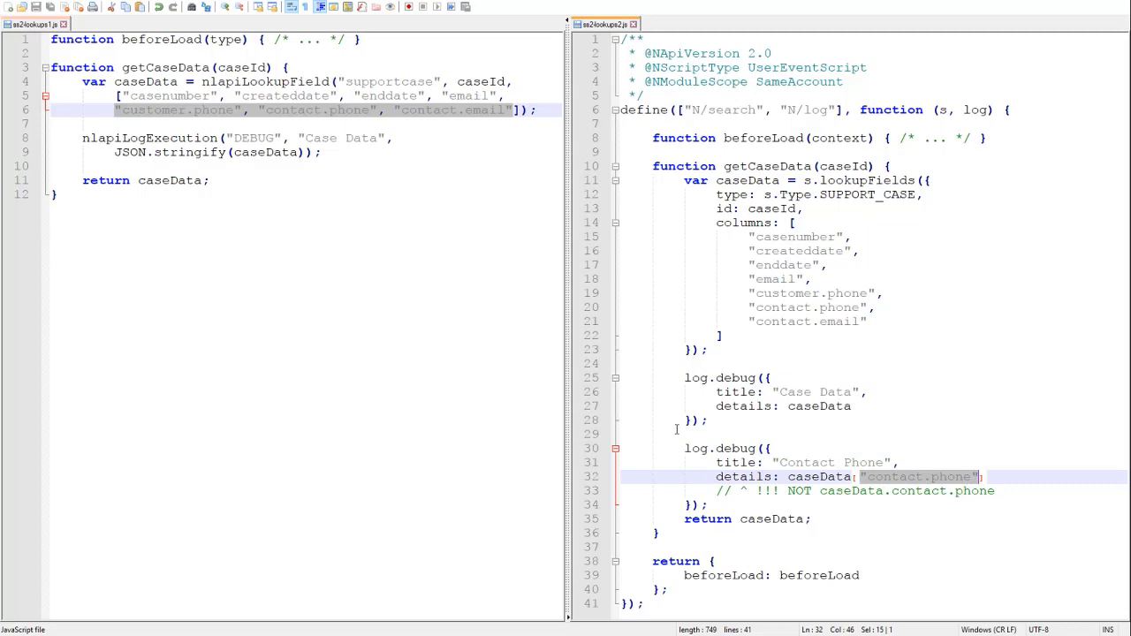
{"action": "left_click", "coordinate": [925, 477]}
{"action": "key", "text": "Right"}
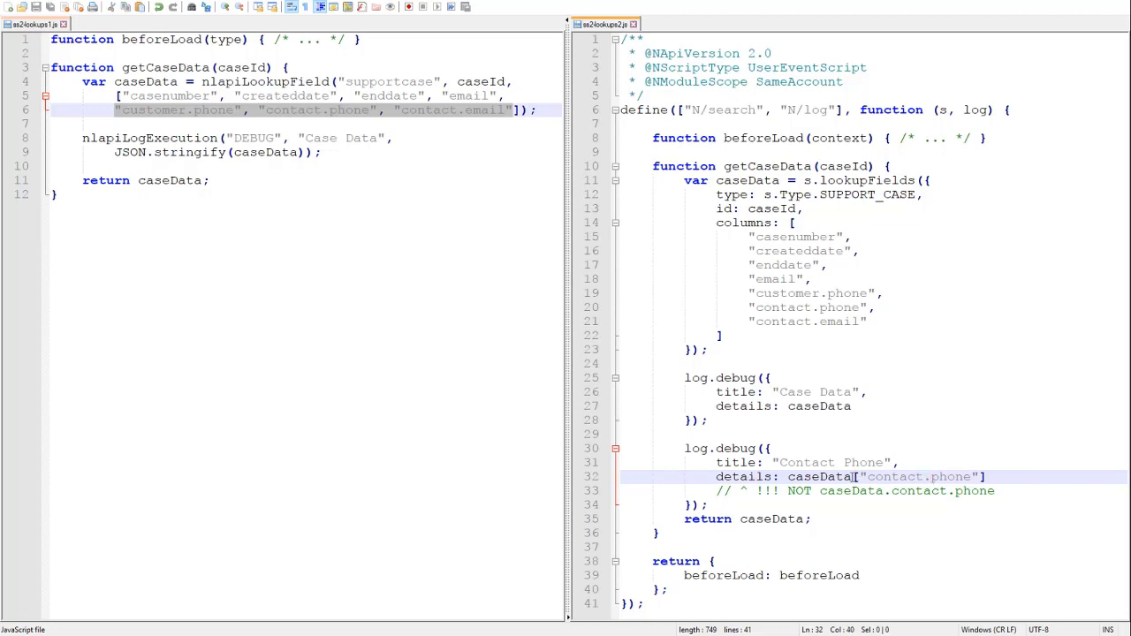
{"action": "left_click_drag", "start_coordinate": [854, 477], "coordinate": [867, 478]}
{"action": "left_click_drag", "start_coordinate": [972, 477], "coordinate": [986, 477]}
{"action": "left_click", "coordinate": [986, 478]}
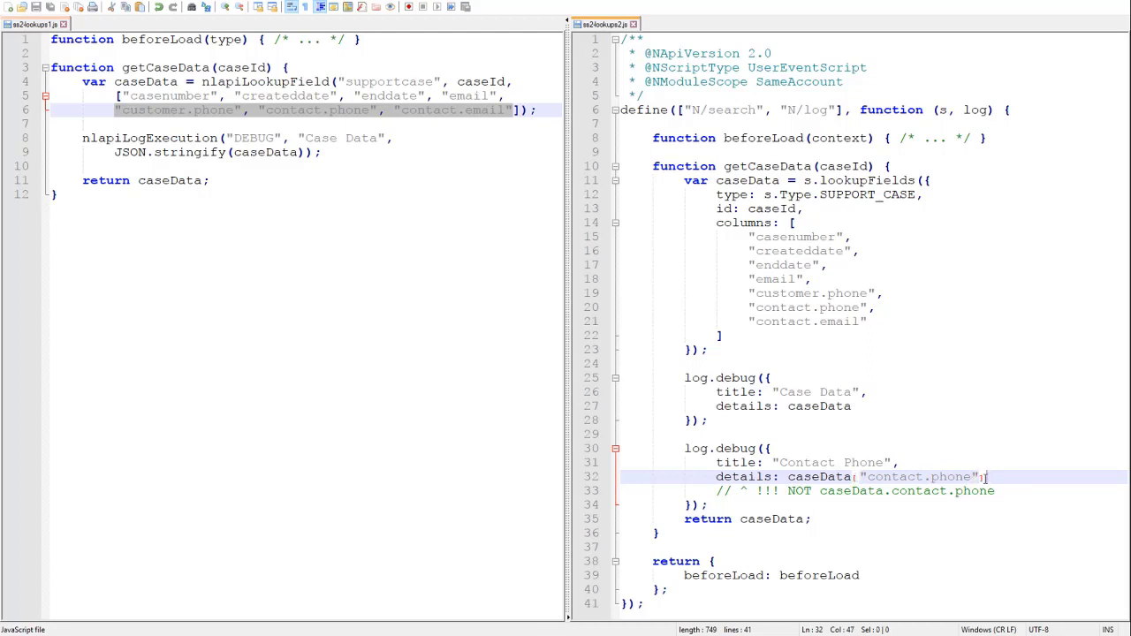